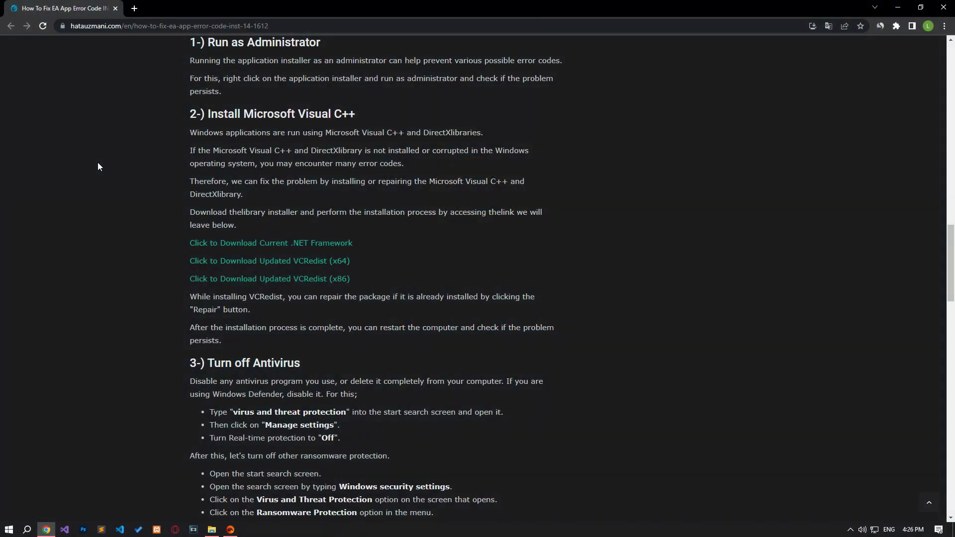
Bring up the New folder (4) folder that holds the EA app shortcut.
left_click(212, 529)
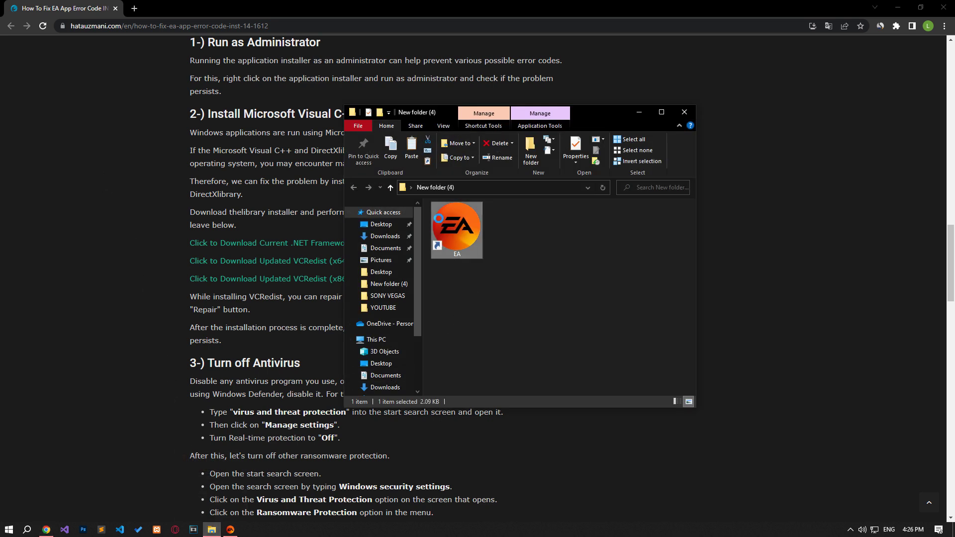
Launch the EA shortcut in New folder (4) with Run as administrator.
right_click(438, 218)
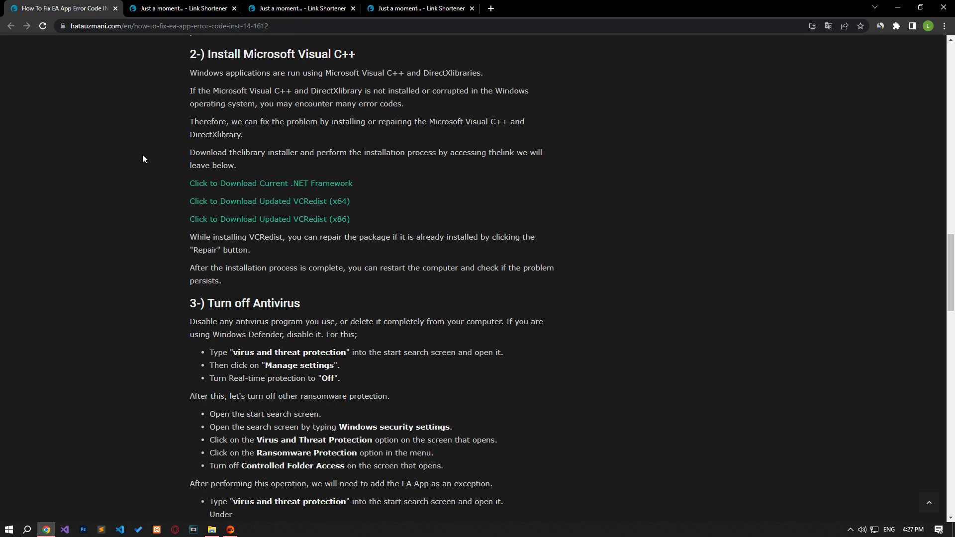
Download ndp48-web.exe, VC_redist.x86.exe and VC_redist.x64.exe, keeping each despite the warnings.
left_click(263, 192)
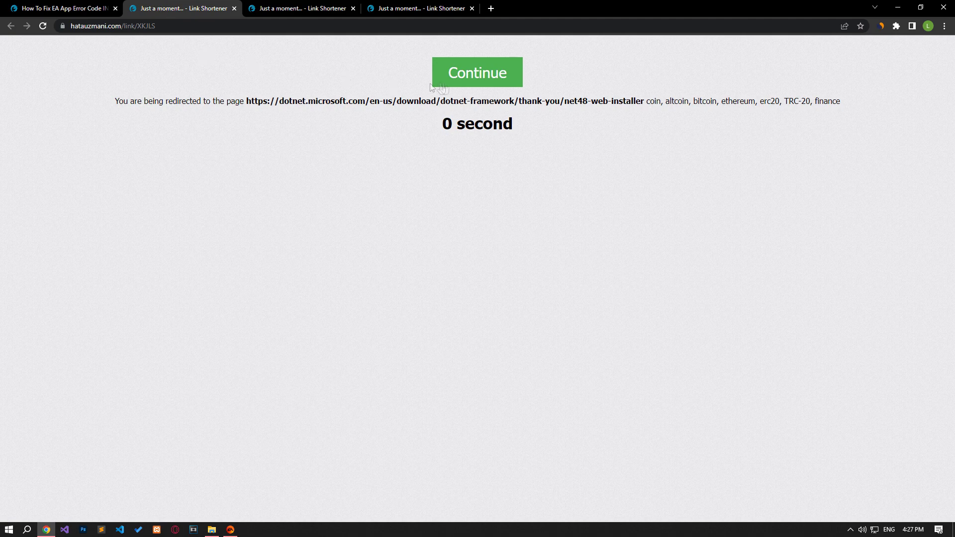
left_click(463, 82)
key("ctrl+Tab")
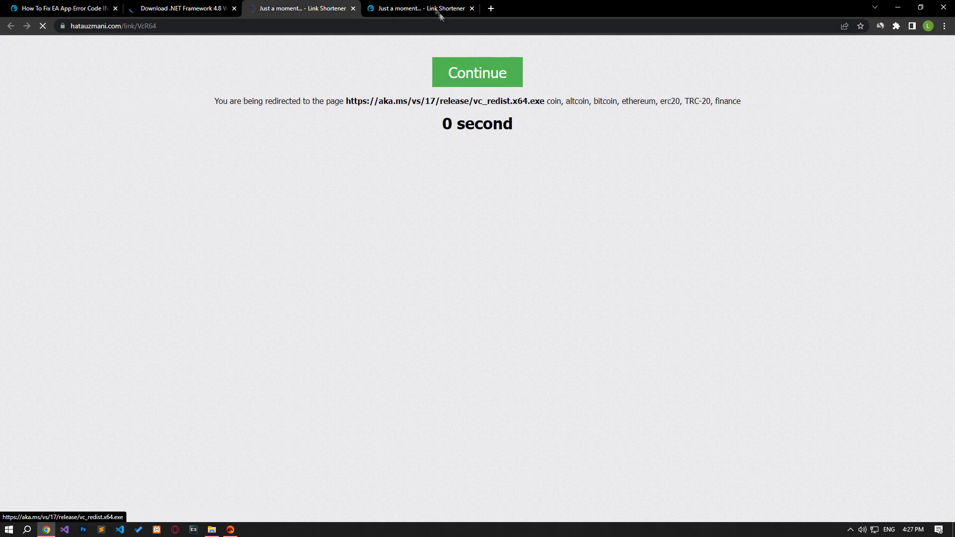
left_click(440, 16)
left_click(468, 78)
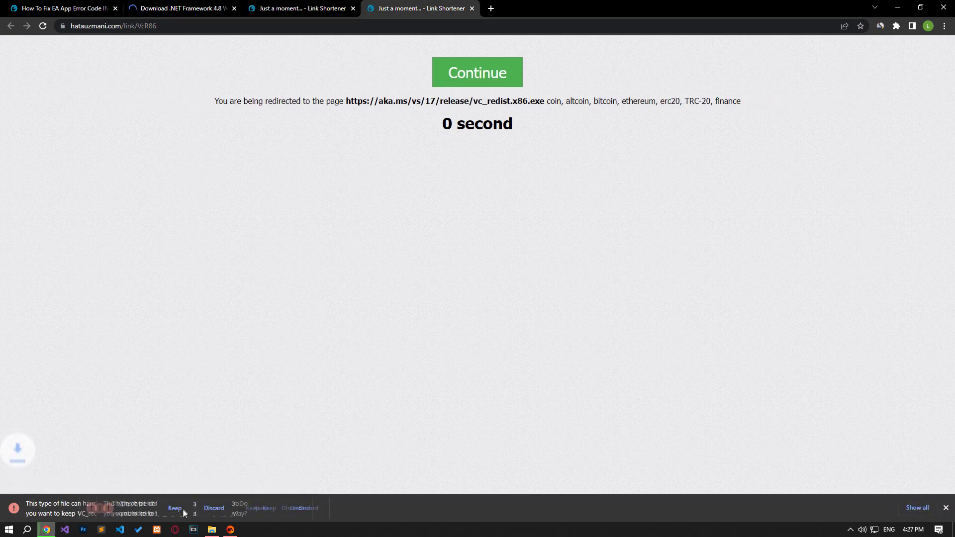
left_click(180, 509)
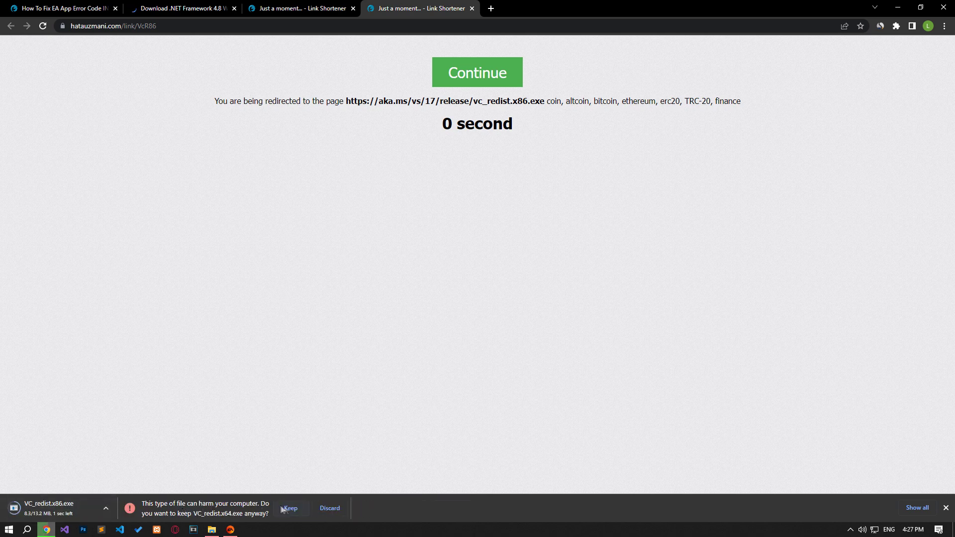
left_click(283, 509)
left_click(178, 510)
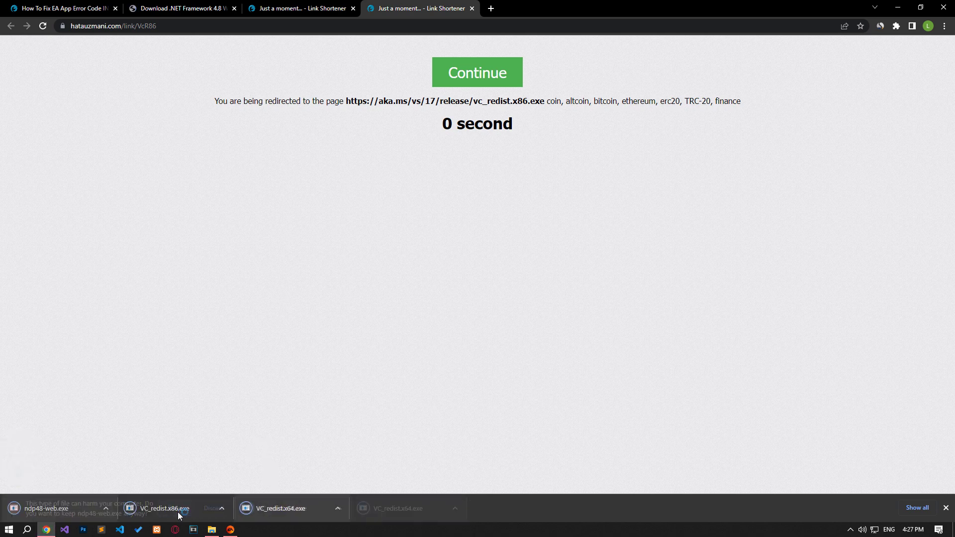
Confirm .NET Framework 4.8 is already installed, then repair the x86 Visual C++ redistributable.
left_click(49, 512)
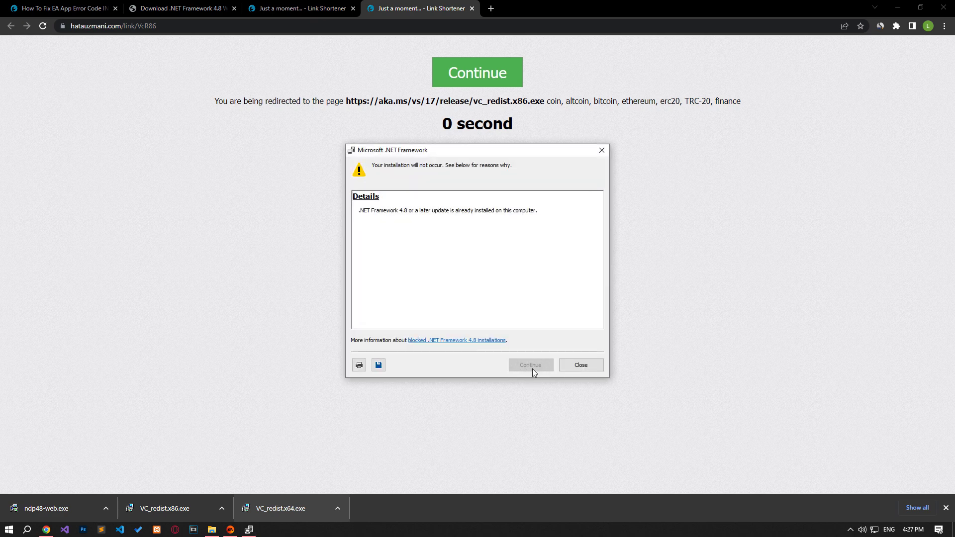
left_click(588, 368)
left_click(154, 510)
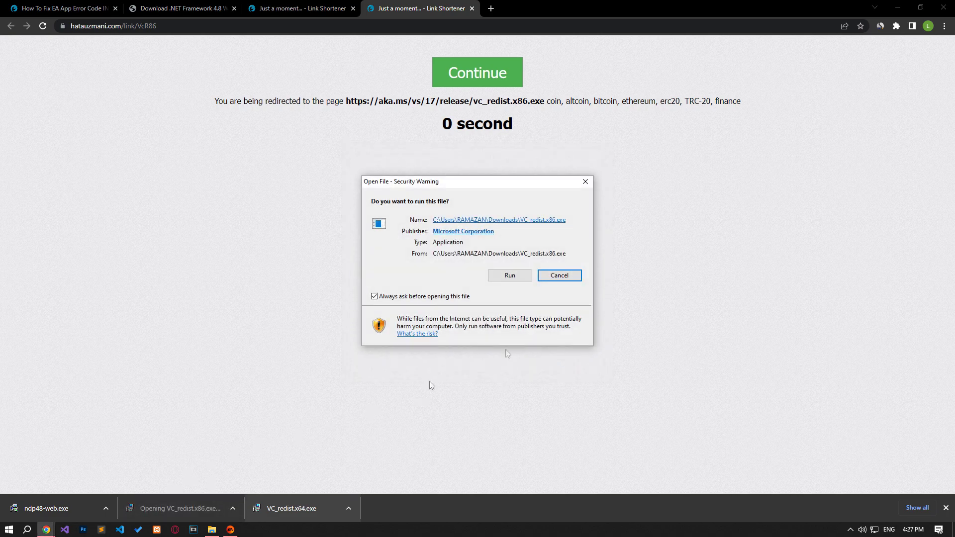
left_click(504, 276)
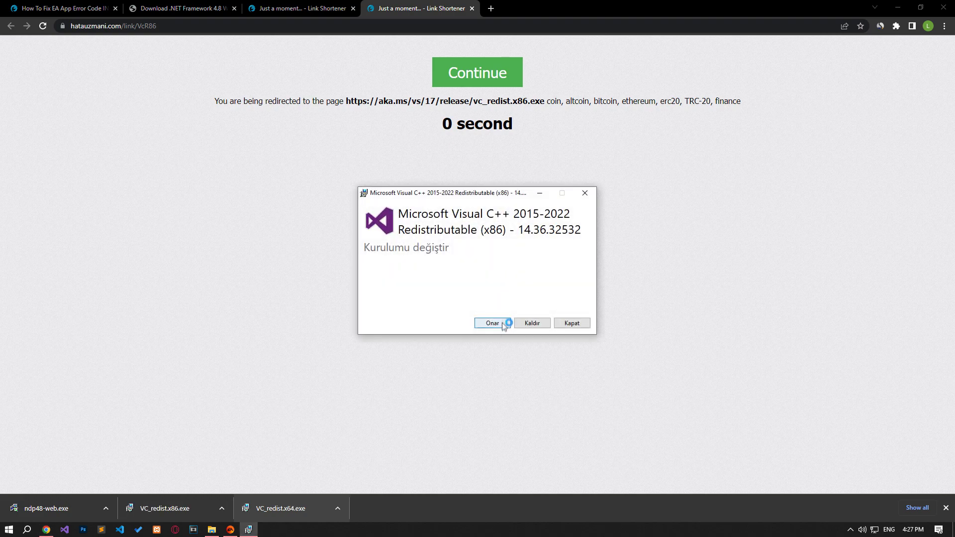
left_click(501, 324)
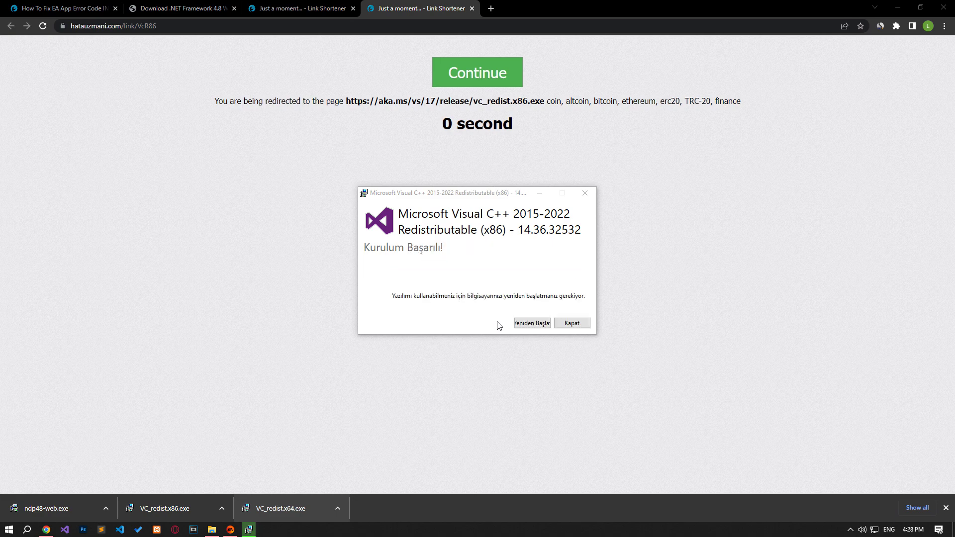
left_click(573, 324)
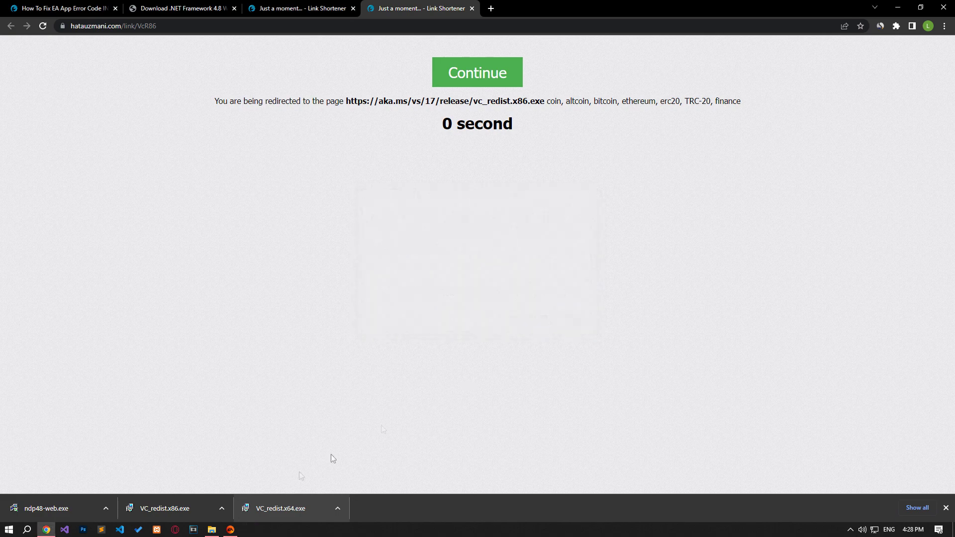
Repair the x64 Visual C++ 2015-2022 redistributable and close its setup.
left_click(274, 509)
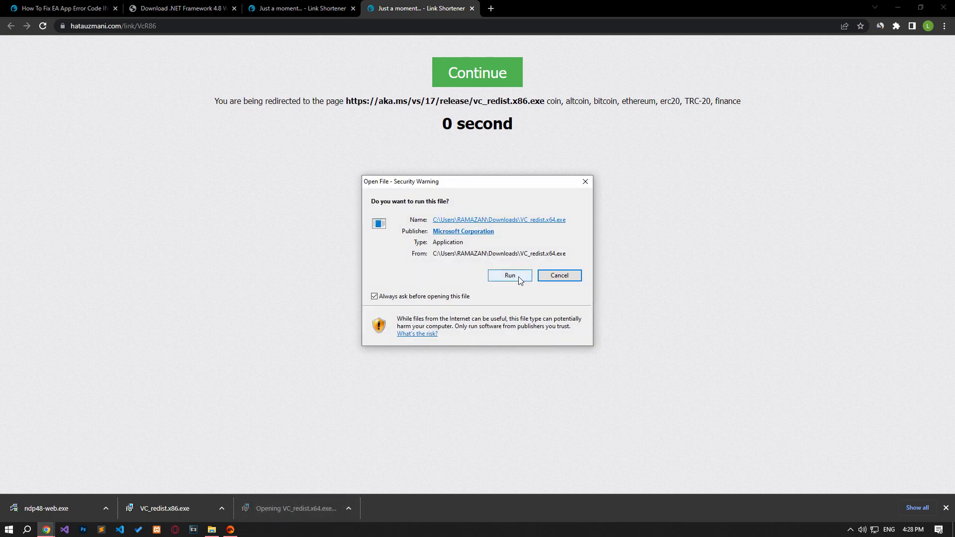
left_click(517, 277)
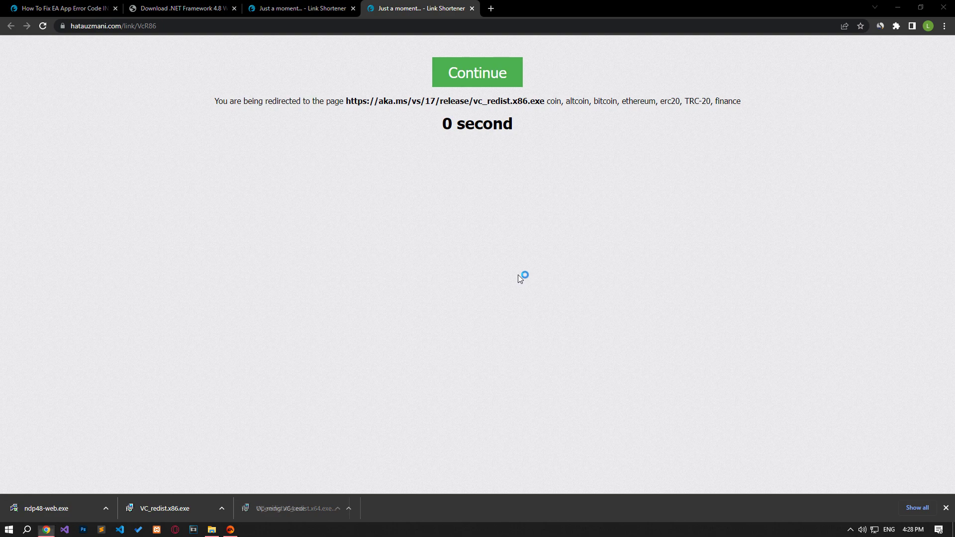
left_click(489, 323)
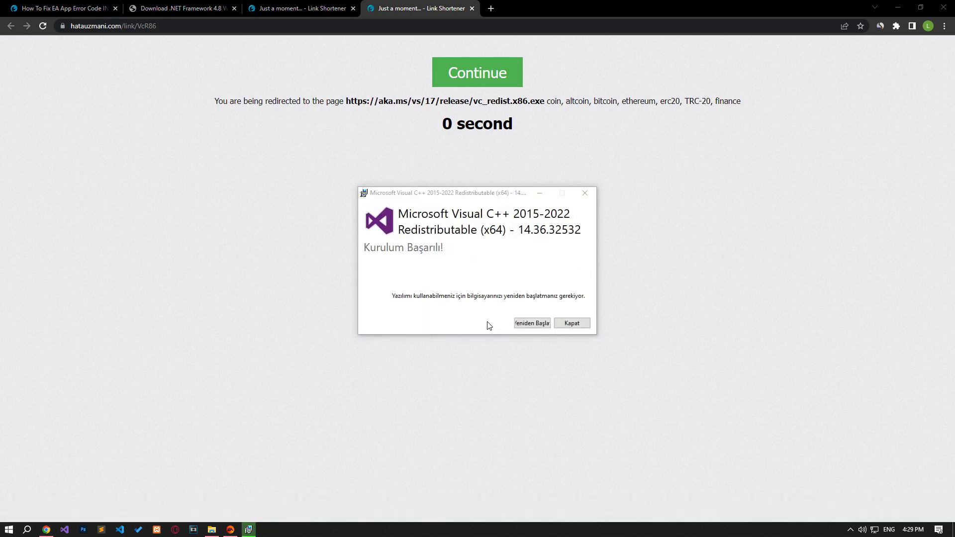
left_click(573, 323)
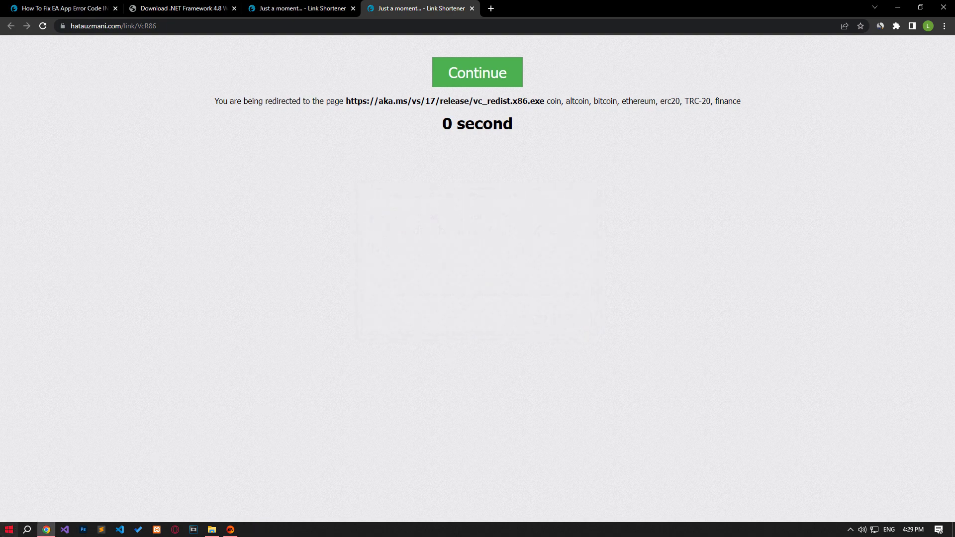
left_click(9, 529)
Restart the PC, then search 'virus' to open Virus & threat protection.
left_click(12, 511)
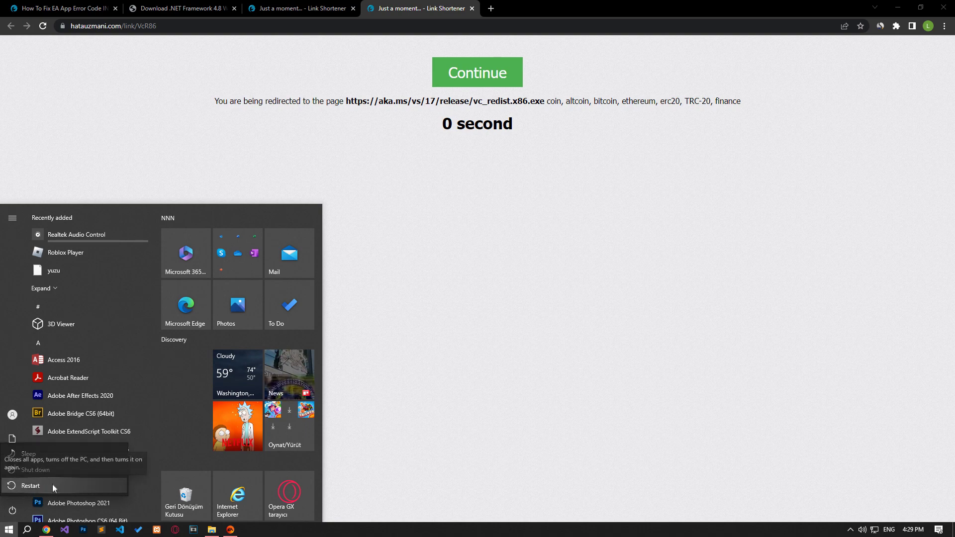
left_click(38, 485)
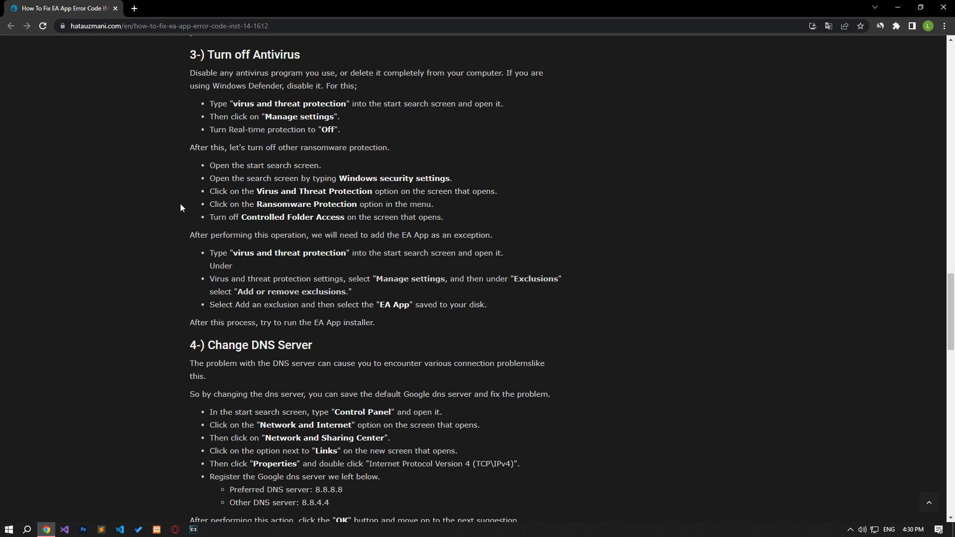
left_click(9, 529)
type("v")
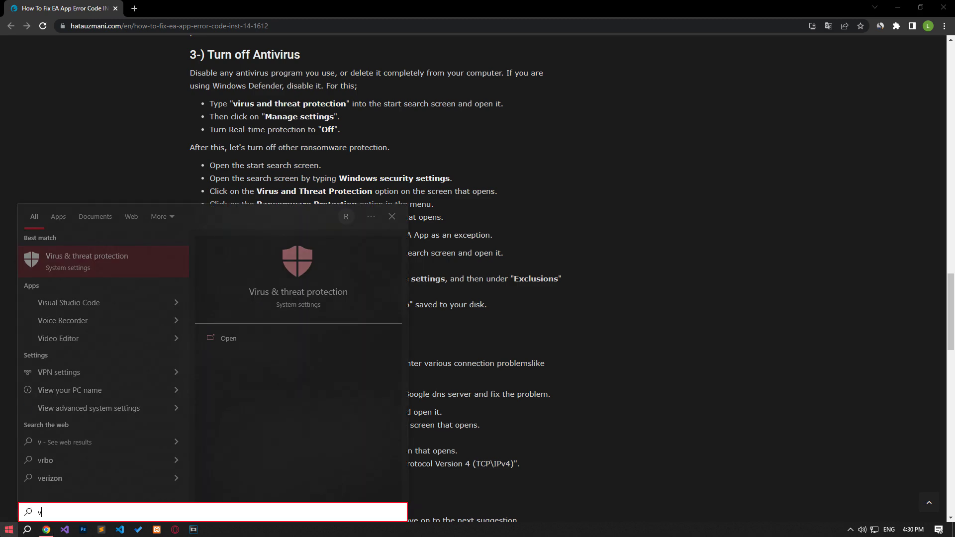
type("irus")
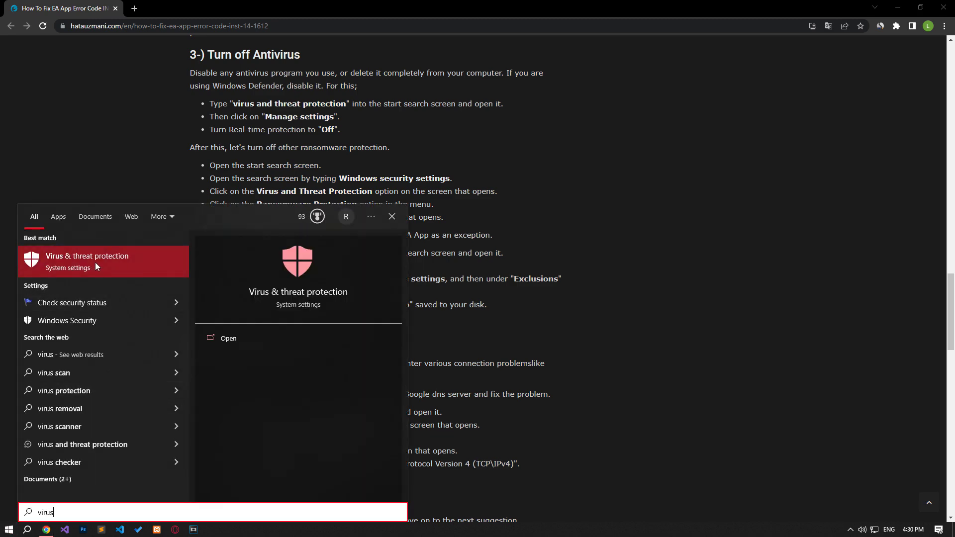
left_click(95, 264)
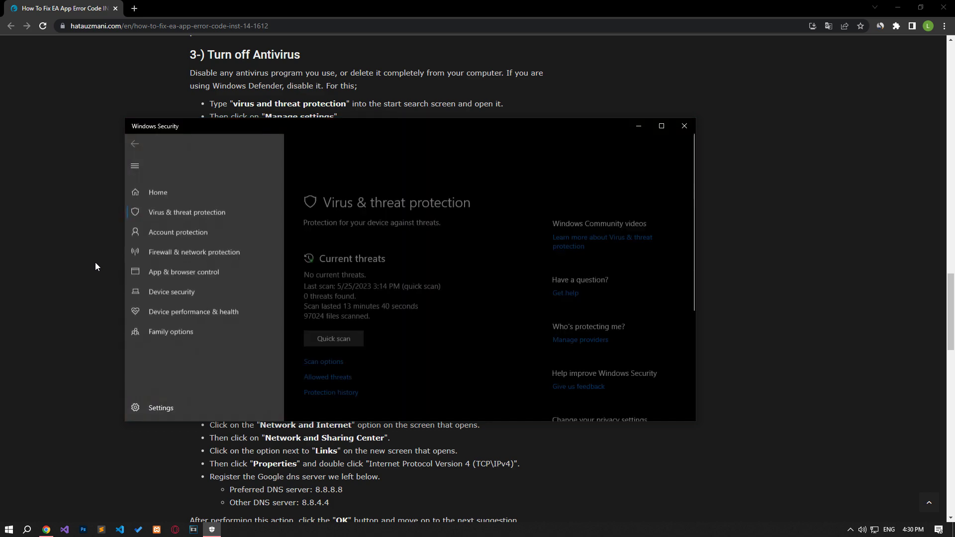
Switch off Defender's Controlled folder access and Real-time protection.
scroll(375, 327, "down", 3)
scroll(335, 379, "up", 2)
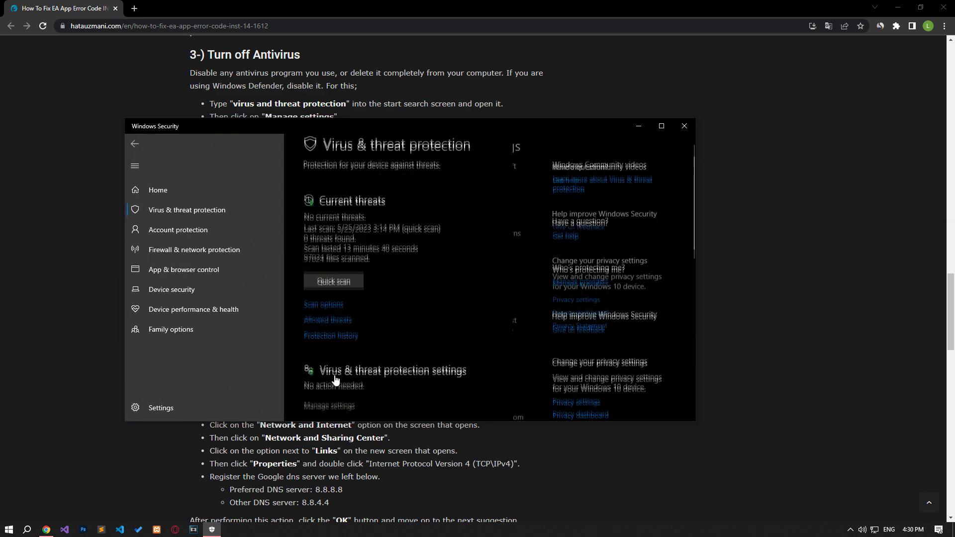
left_click(336, 378)
scroll(348, 358, "down", 5)
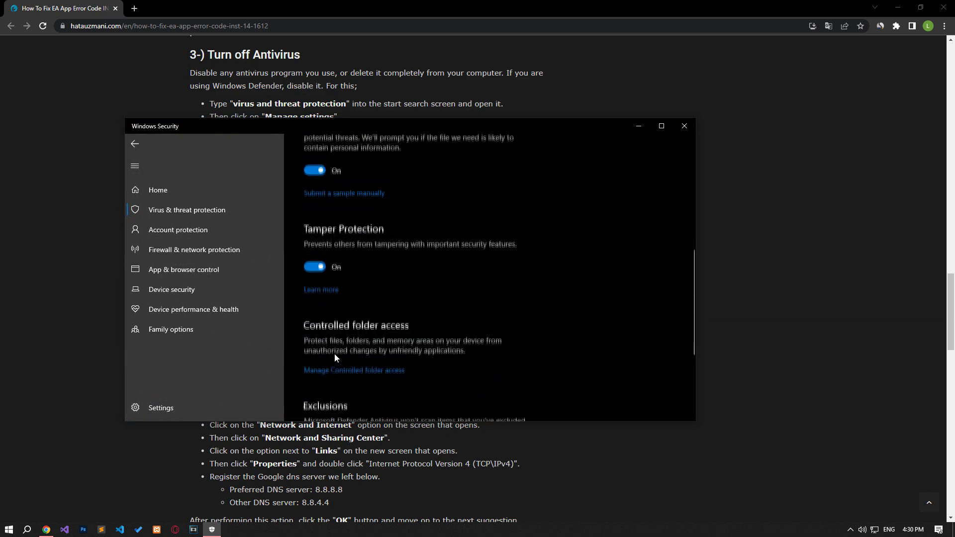
left_click(367, 371)
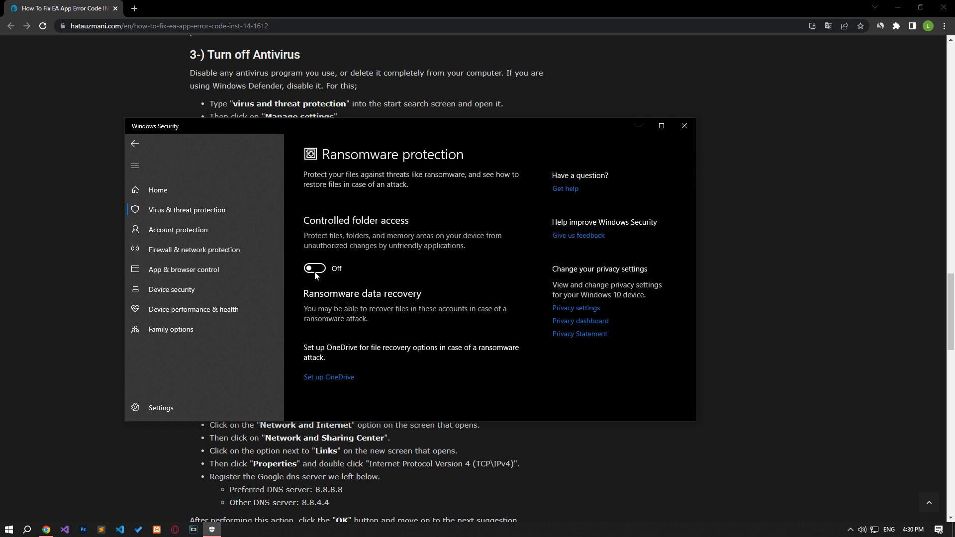
left_click(134, 142)
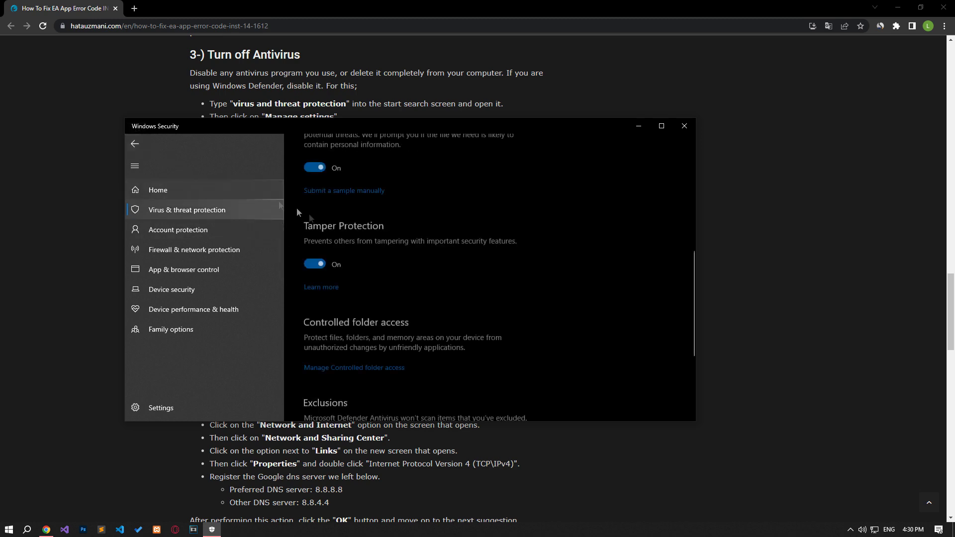
scroll(323, 244, "up", 5)
left_click(316, 279)
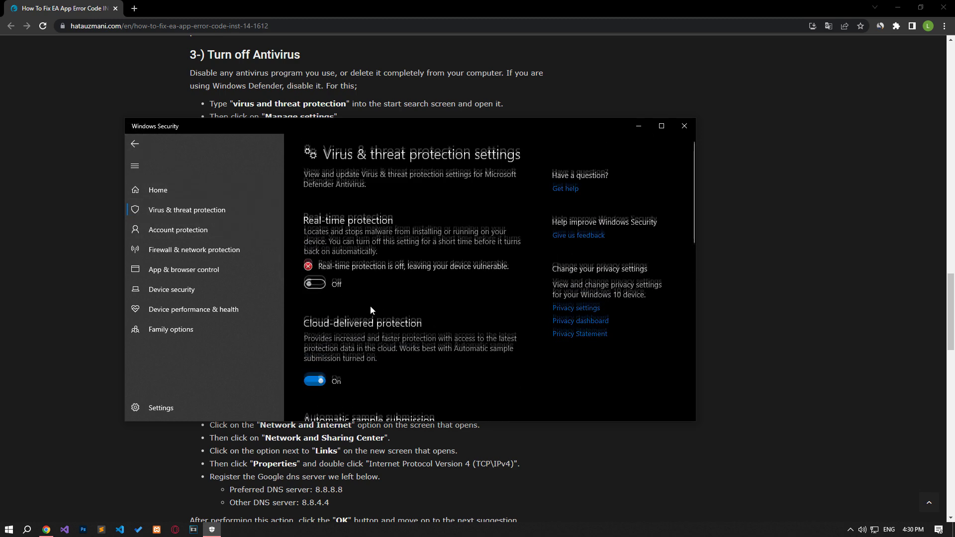
scroll(370, 306, "down", 10)
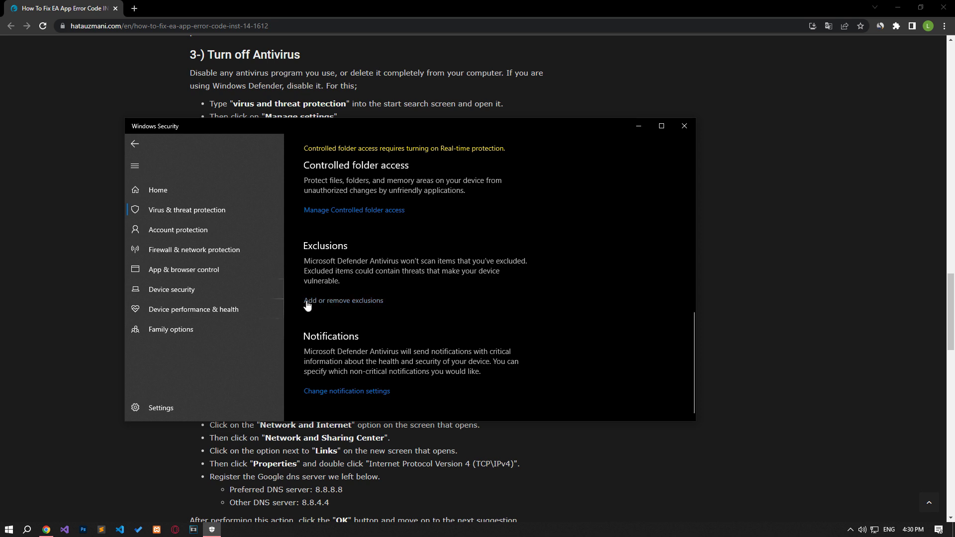
left_click(343, 300)
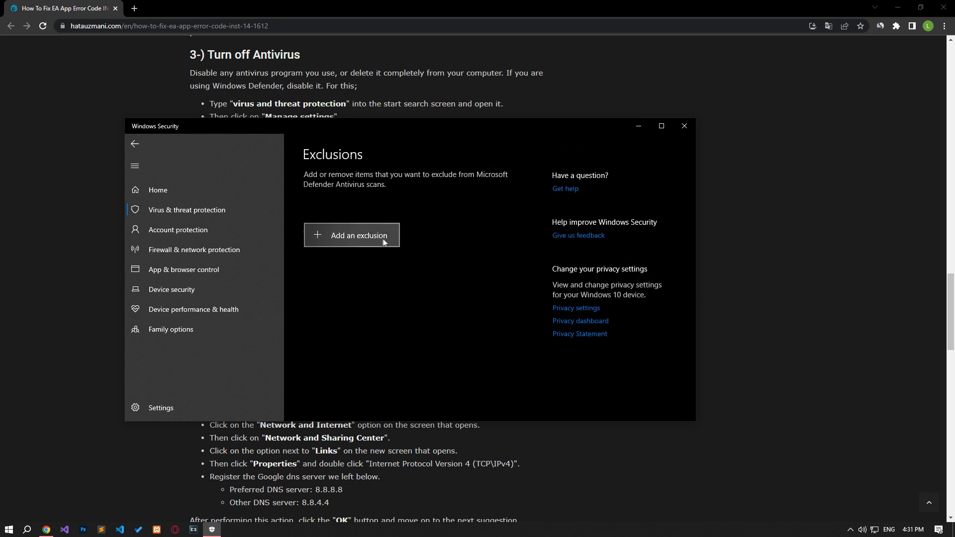
Add Downloads\EAappInstaller.exe as a Defender file exclusion, then close Windows Security.
left_click(381, 238)
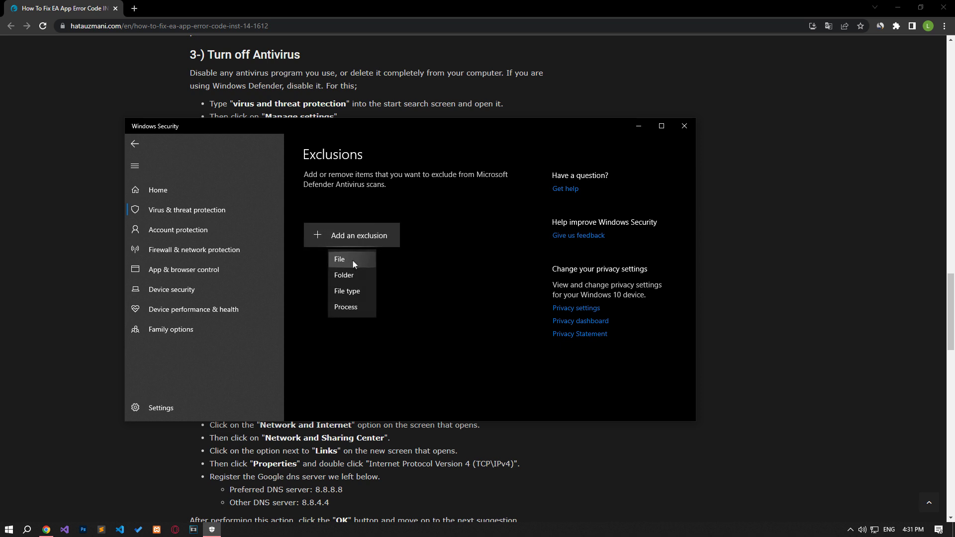
left_click(360, 259)
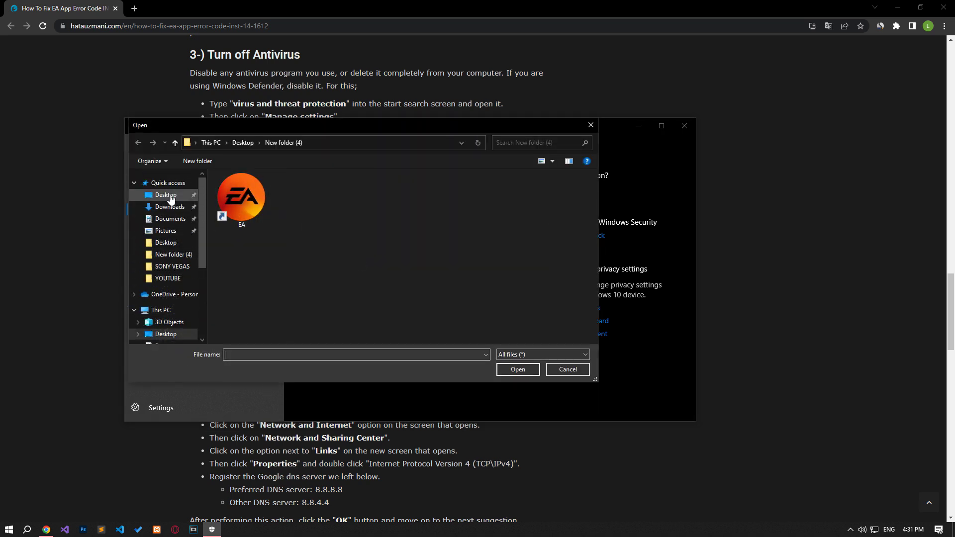
left_click(170, 207)
left_click(282, 275)
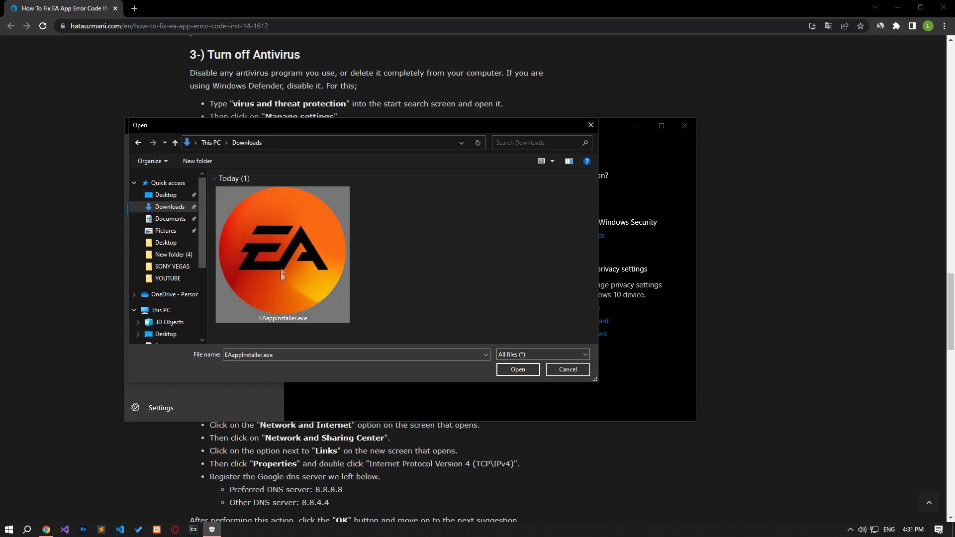
left_click(511, 369)
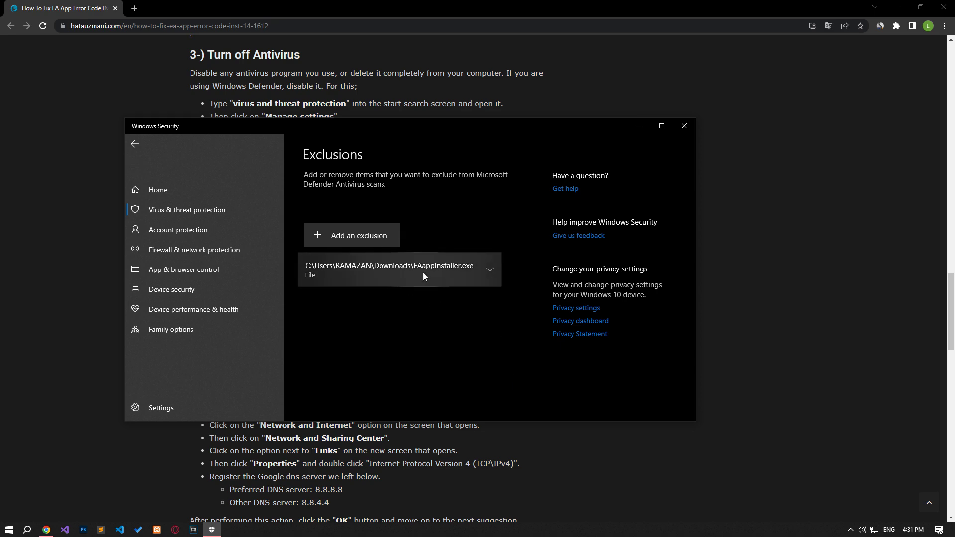
key("alt+F4")
scroll(28, 261, "down", 6)
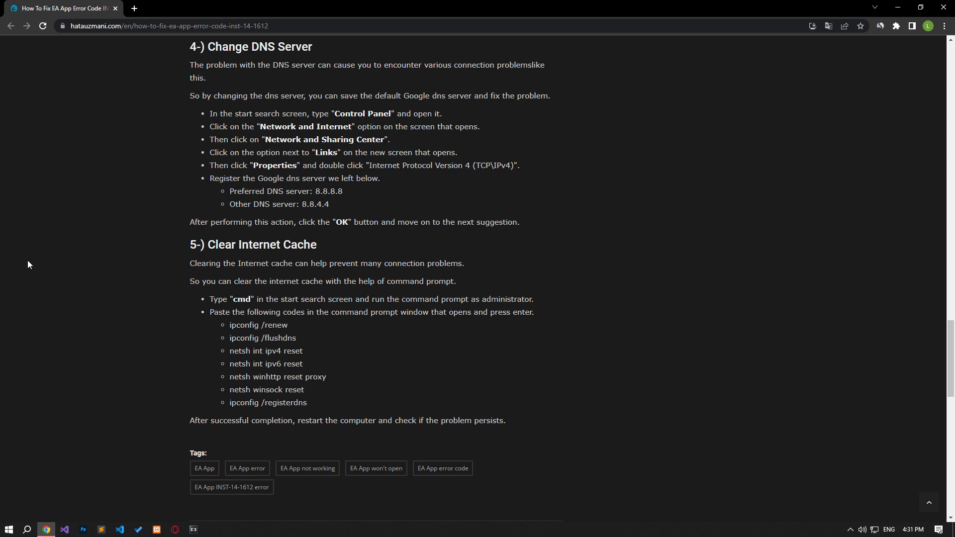
Open Control Panel via a 'control' search and go to Network and Sharing Center.
key("super")
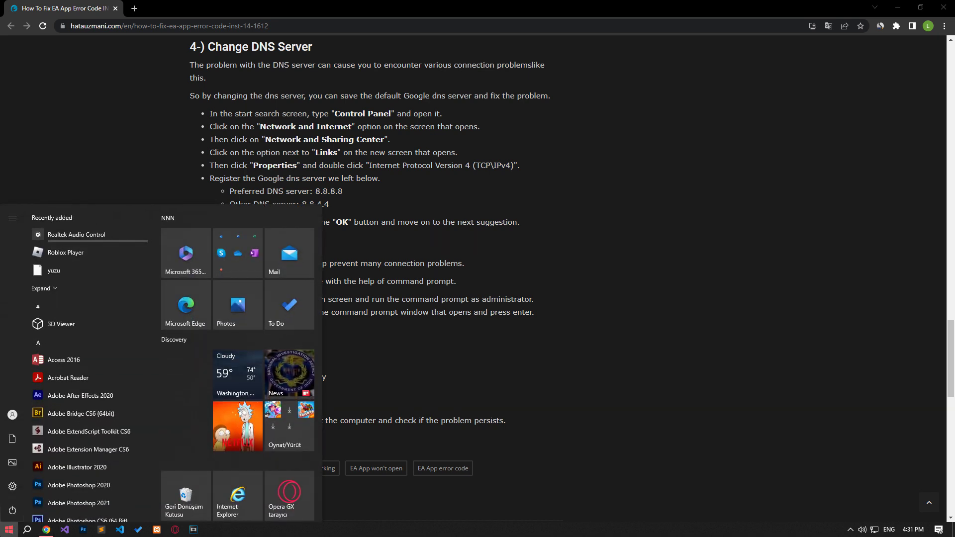
type("control")
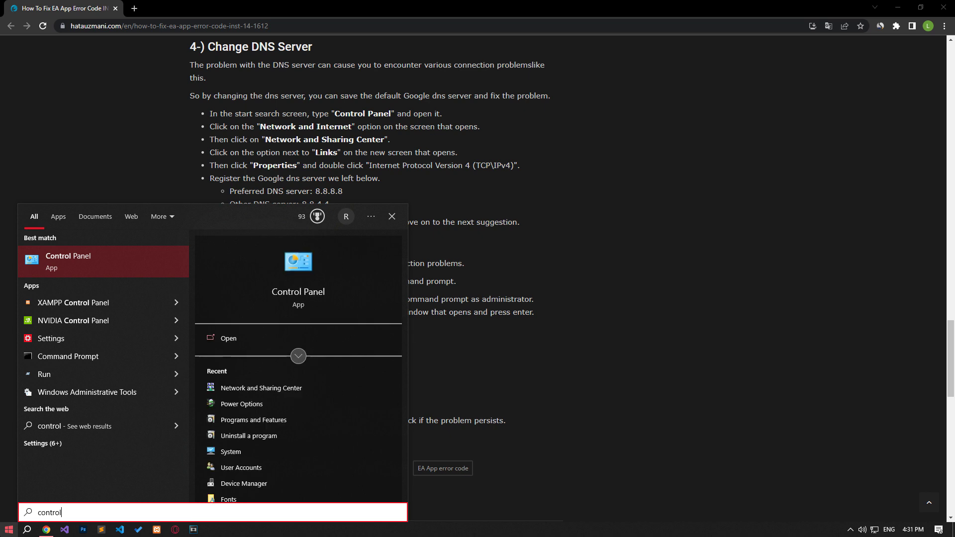
left_click(85, 262)
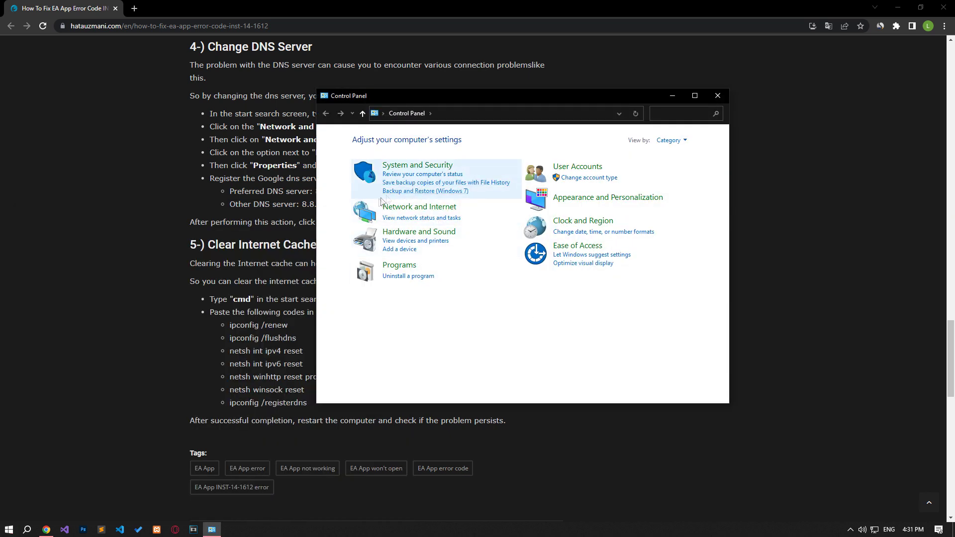
left_click(455, 207)
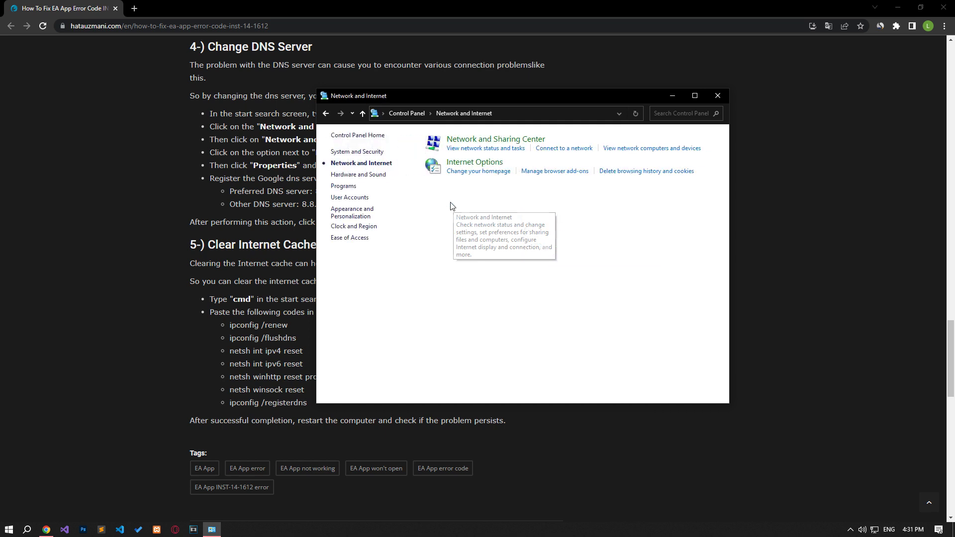
left_click(536, 143)
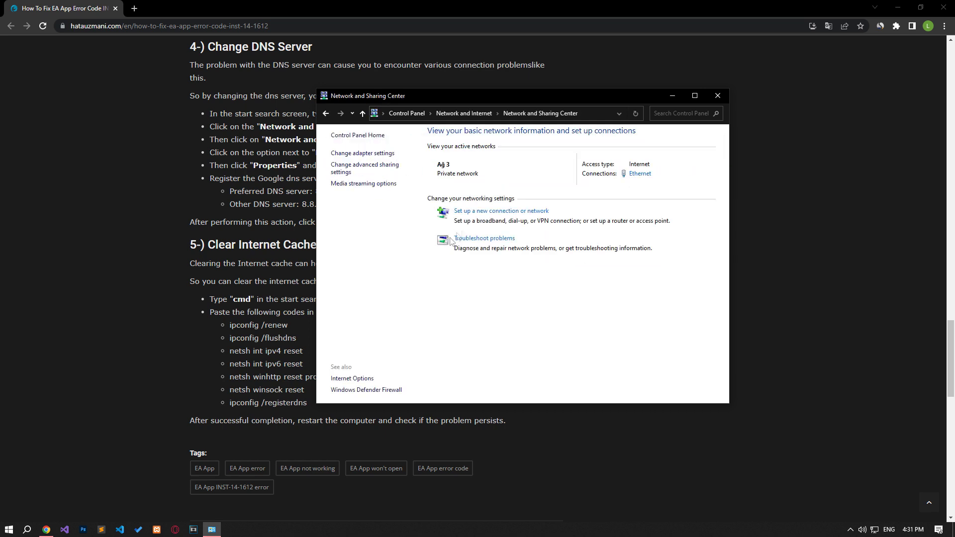
Set the Ethernet connection's IPv4 preferred DNS server to 8.8.8.8.
left_click(639, 177)
left_click(421, 345)
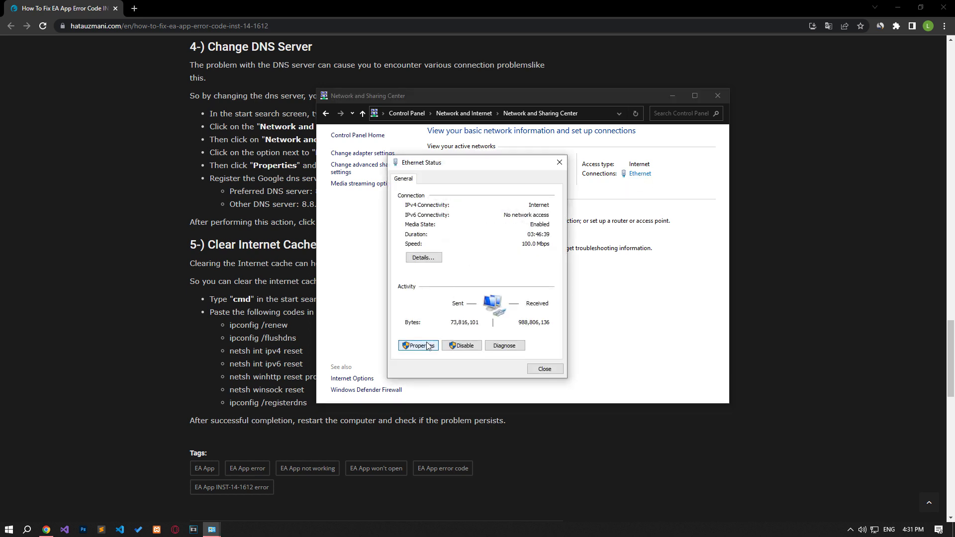
left_click(478, 285)
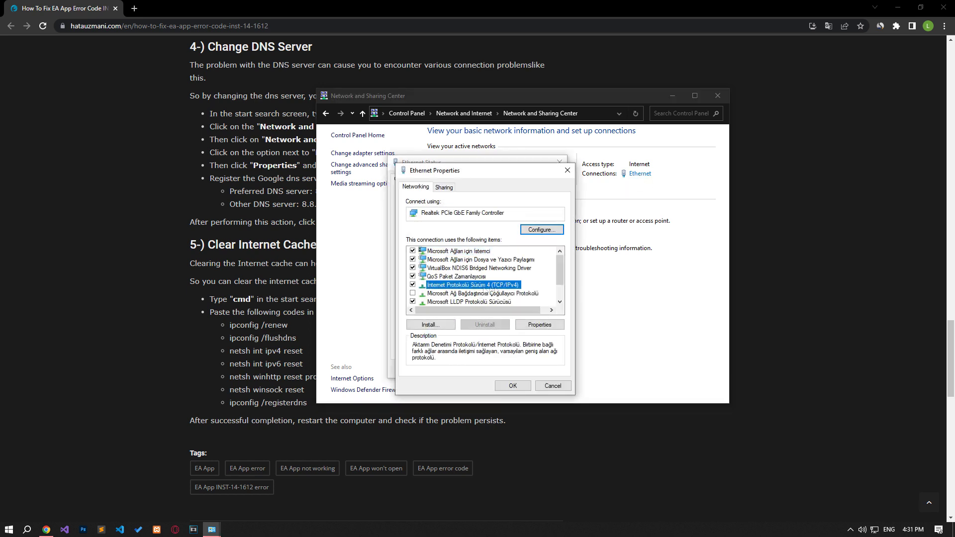
double_click(508, 286)
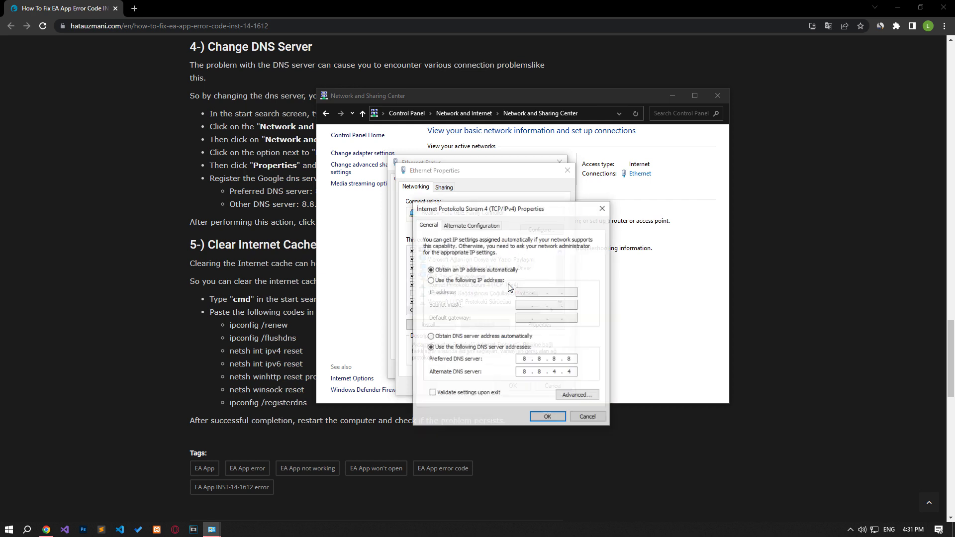
left_click(470, 337)
left_click(465, 348)
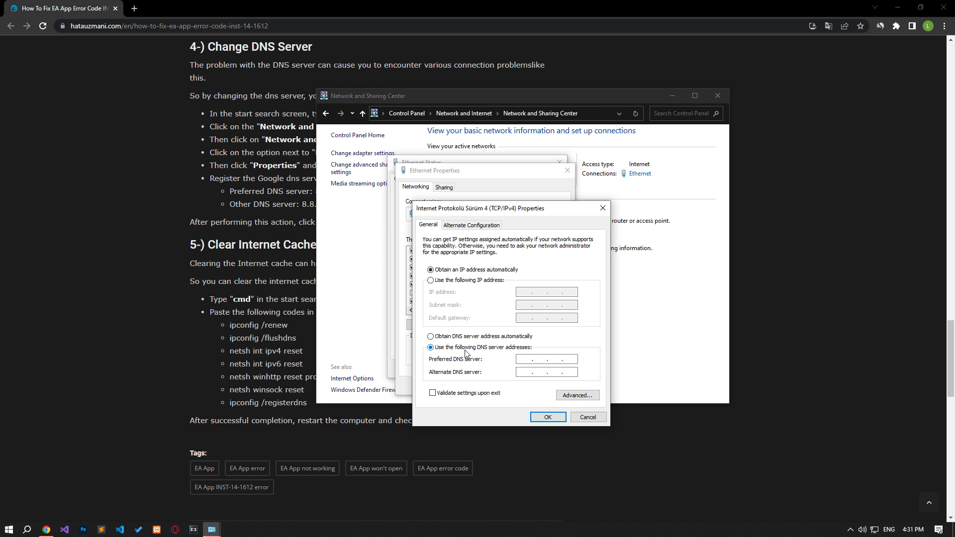
type("8.8.8.8")
left_click(547, 417)
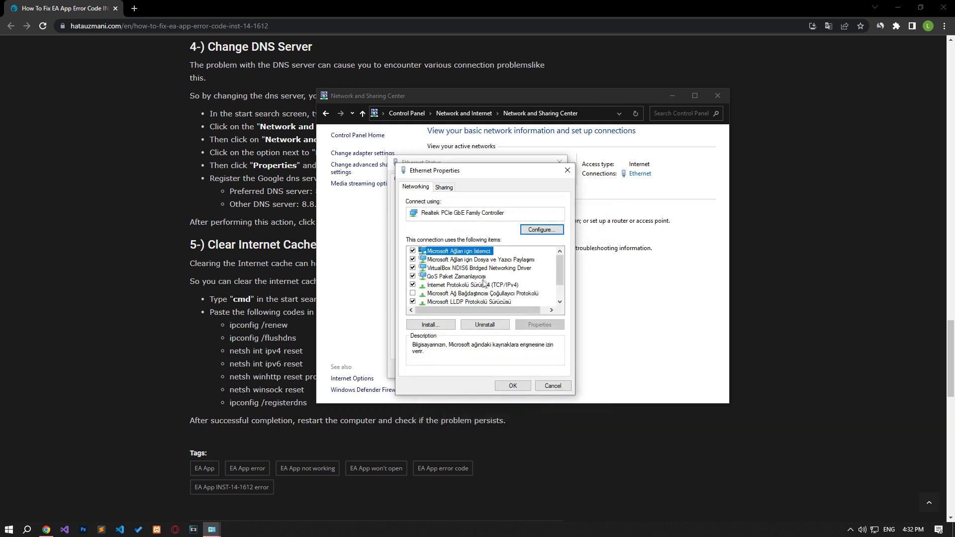
Leave TCP/IPv6 disabled on Ethernet, apply the properties, and close the status window.
scroll(485, 283, "down", 1)
left_click(461, 287)
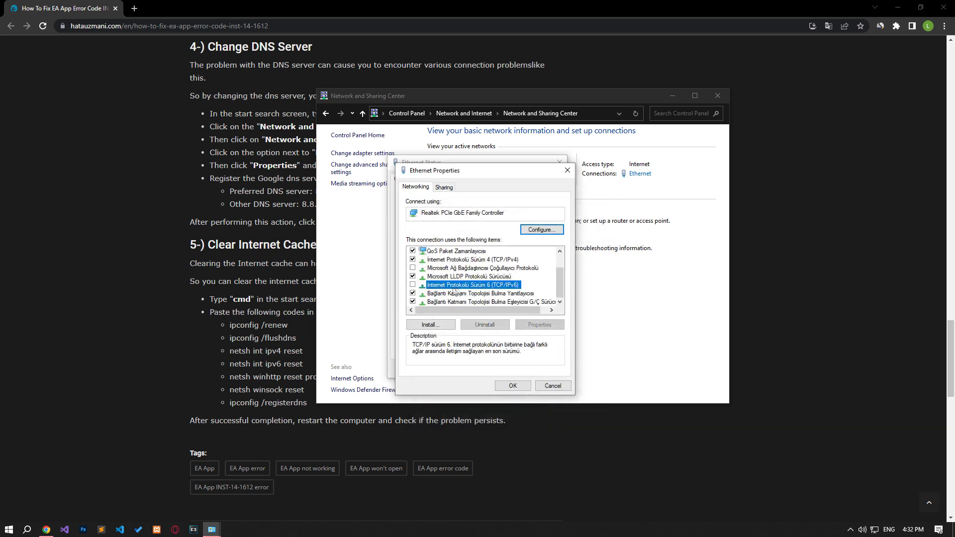
left_click(413, 285)
left_click(413, 286)
left_click(513, 386)
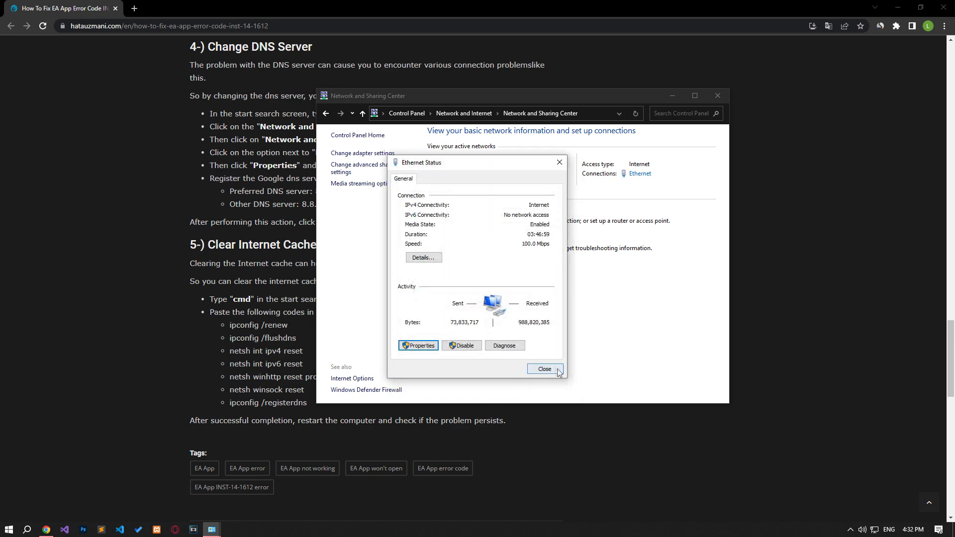
left_click(554, 372)
Run the network reset commands in an administrator Command Prompt, ending with ipconfig /registerdns.
left_click(718, 96)
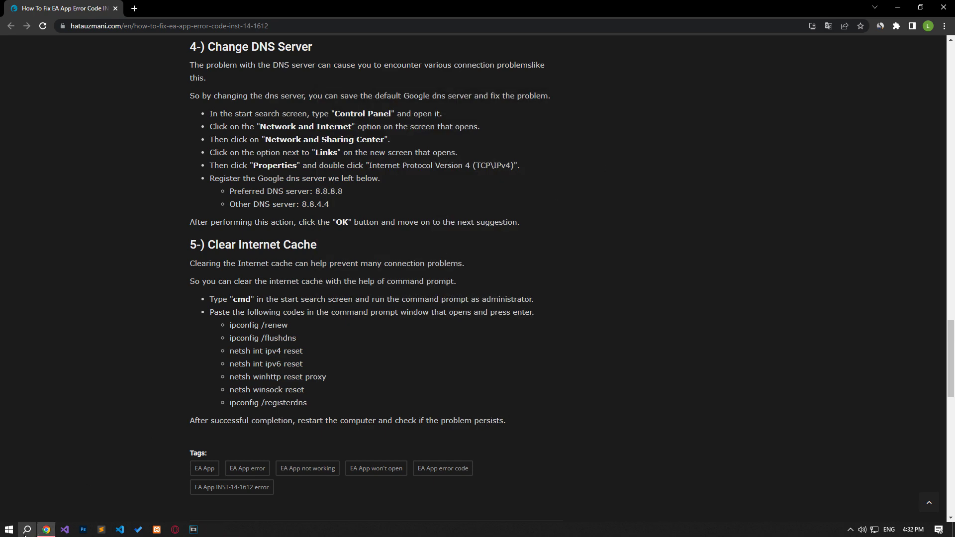
left_click(9, 530)
type("cmd")
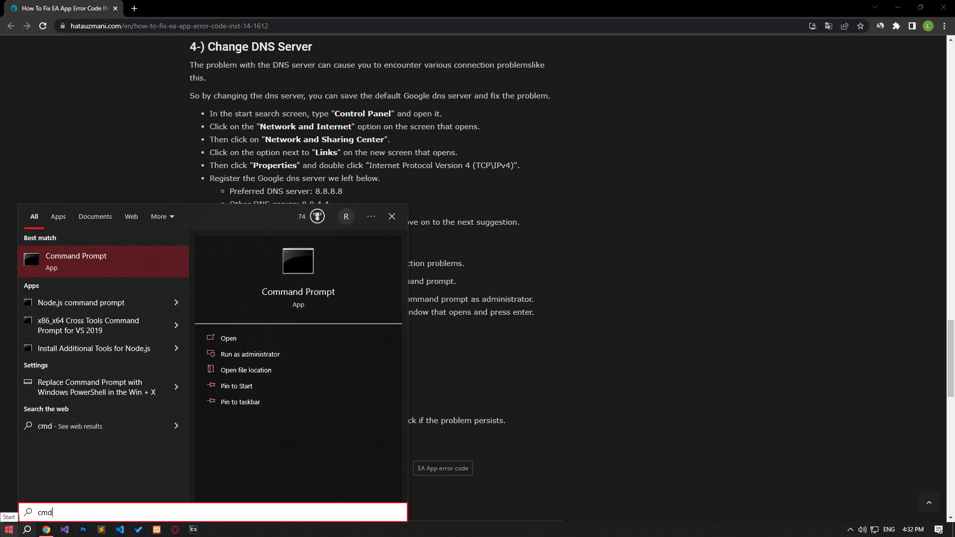
left_click(252, 356)
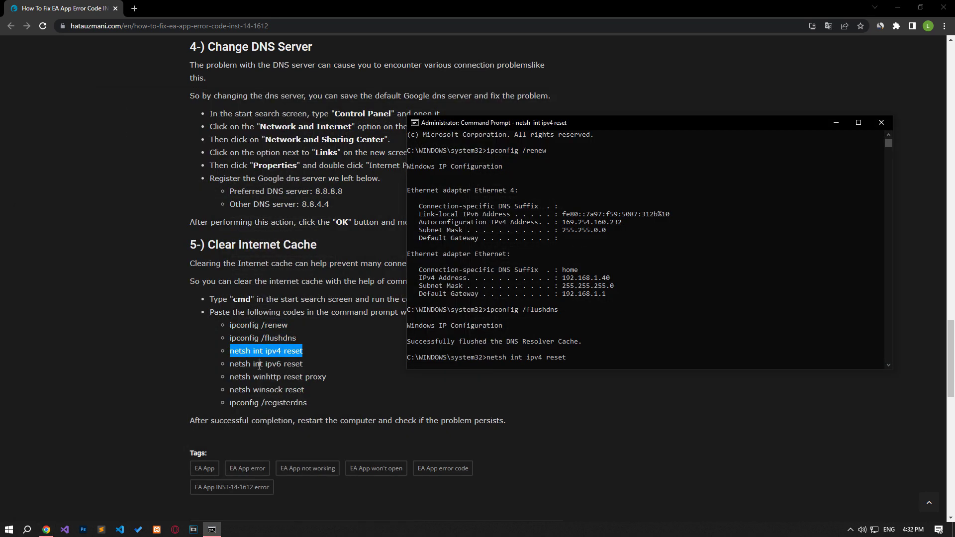
triple_click(259, 377)
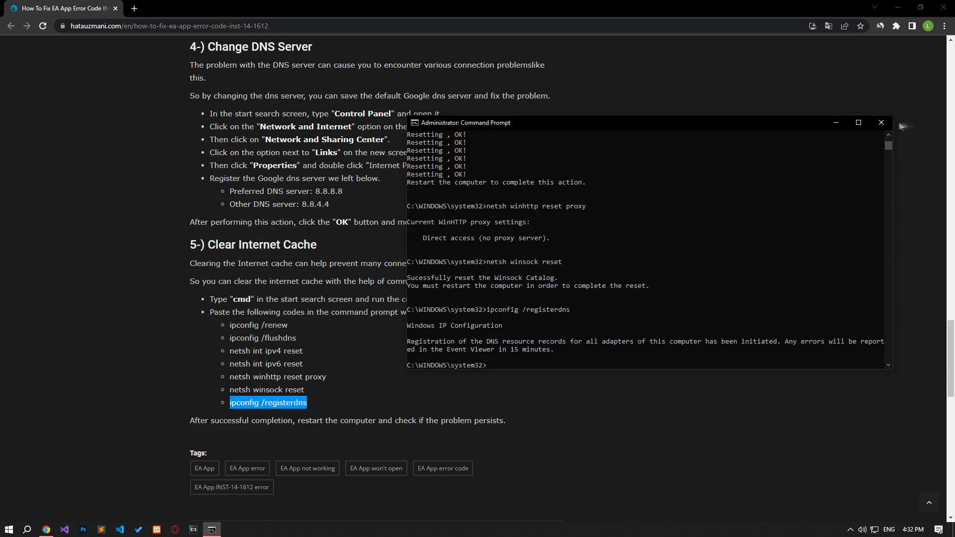
key("alt+F4")
Bring up the Start menu's power options to reach Restart after the network reset commands.
left_click(9, 529)
left_click(20, 504)
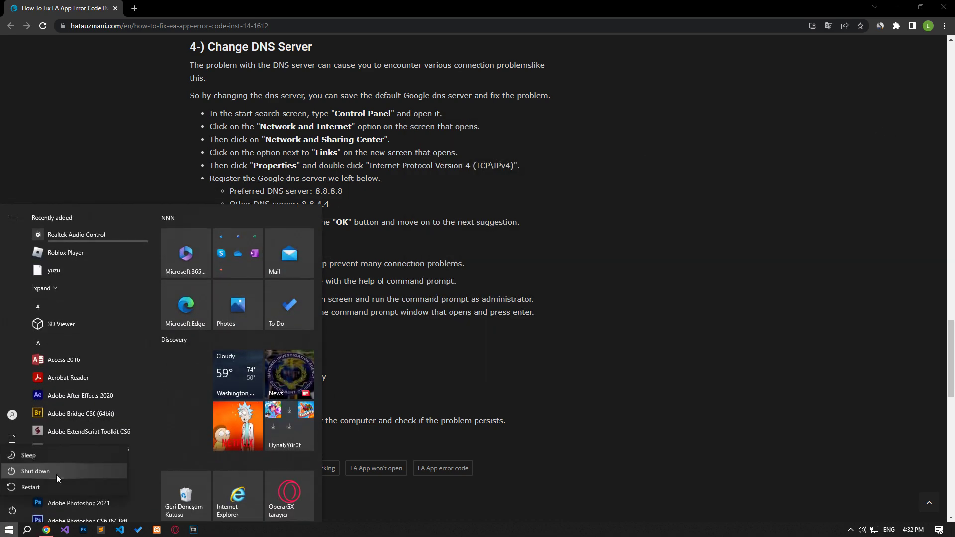